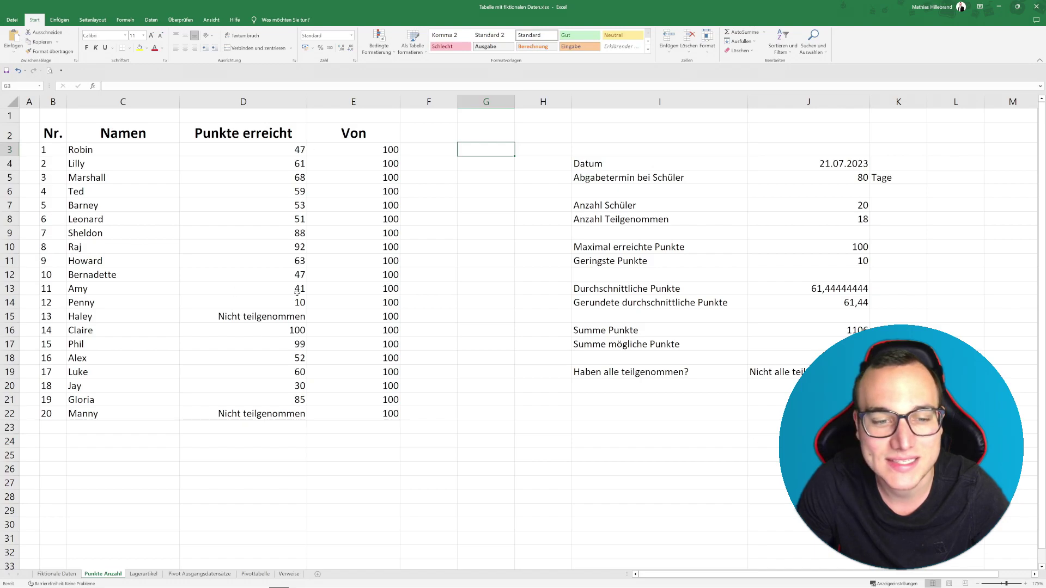
Step: Show how Robin (C3) and 47 (D3) combine by entering the sample 'Robin 47' in G3
{"action": "left_click", "coordinate": [106, 152]}
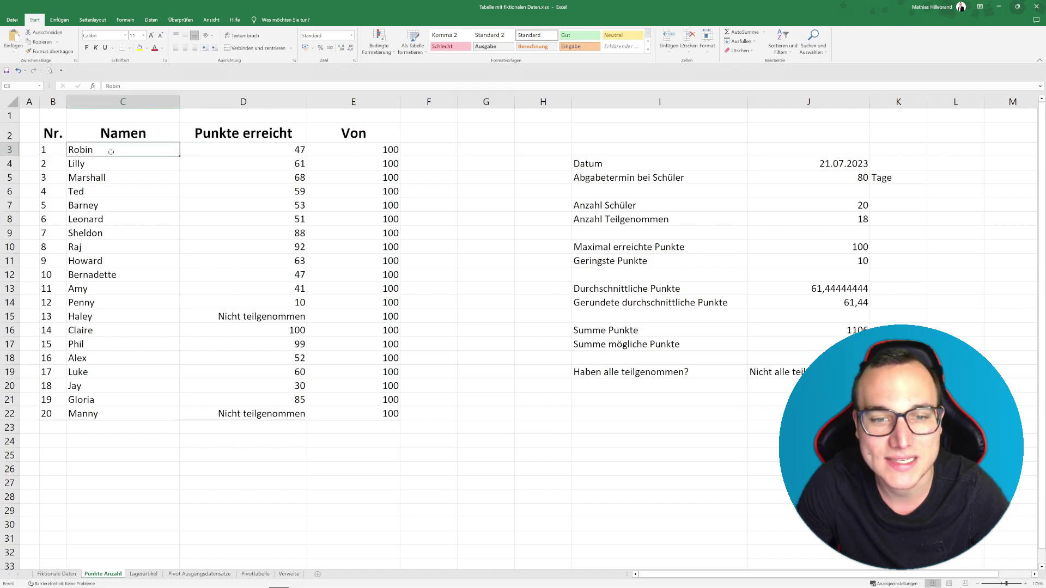
{"action": "left_click", "coordinate": [247, 150]}
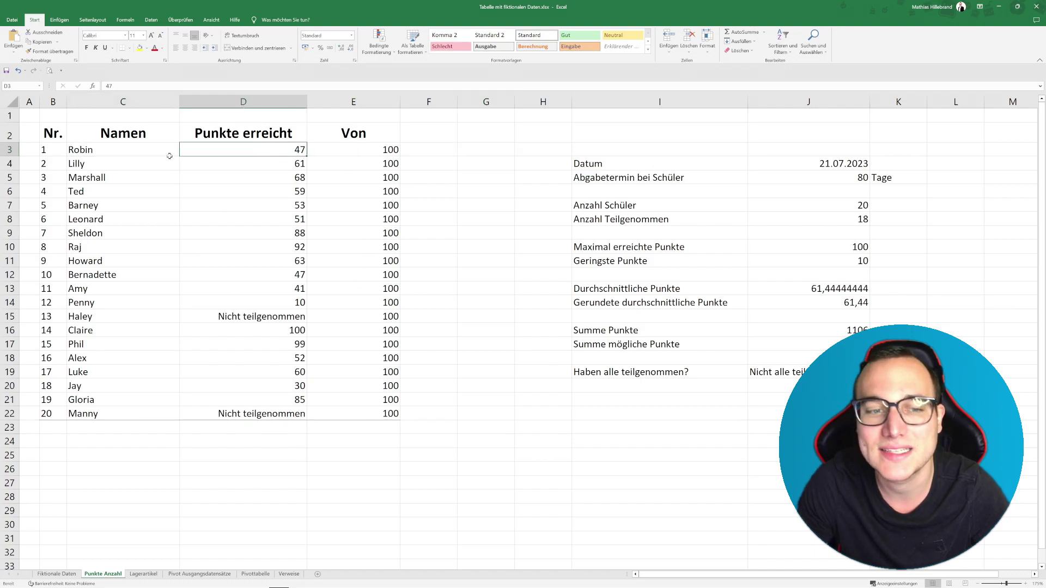
{"action": "left_click_drag", "start_coordinate": [171, 153], "coordinate": [235, 152]}
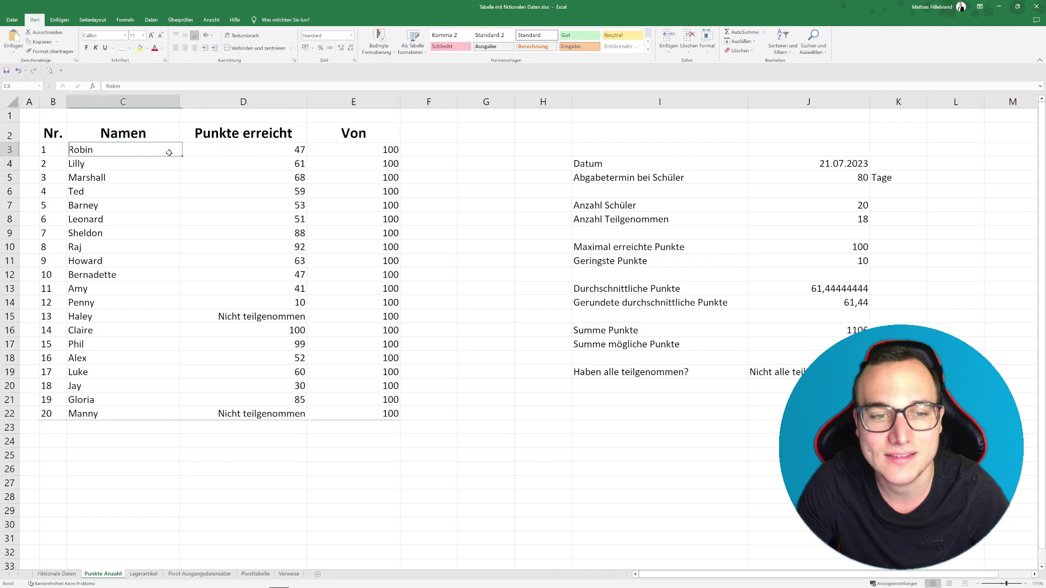
{"action": "left_click", "coordinate": [469, 151]}
{"action": "type", "text": "="}
{"action": "type", "text": "Ro"}
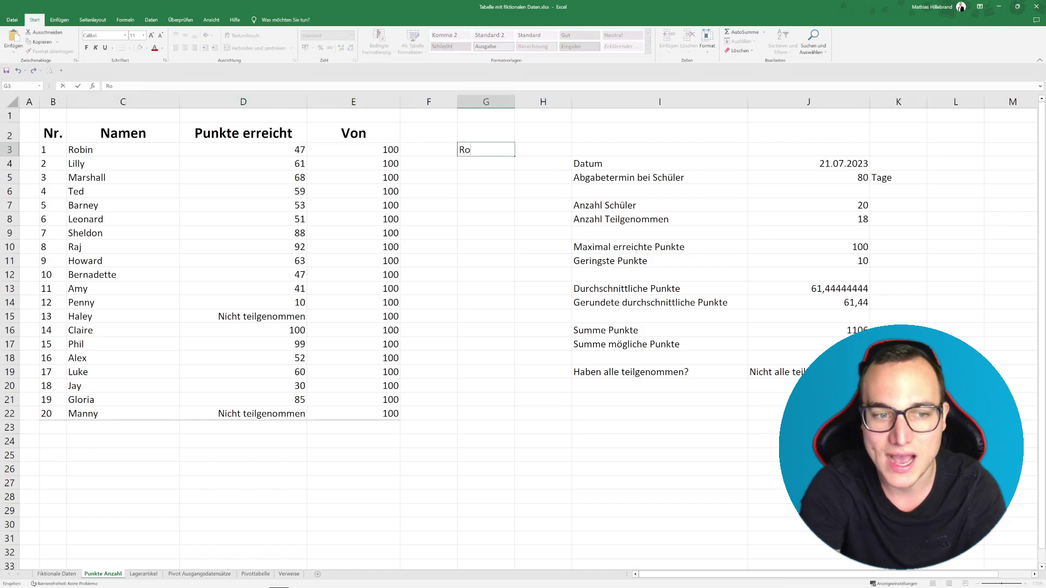
{"action": "type", "text": "bin47"}
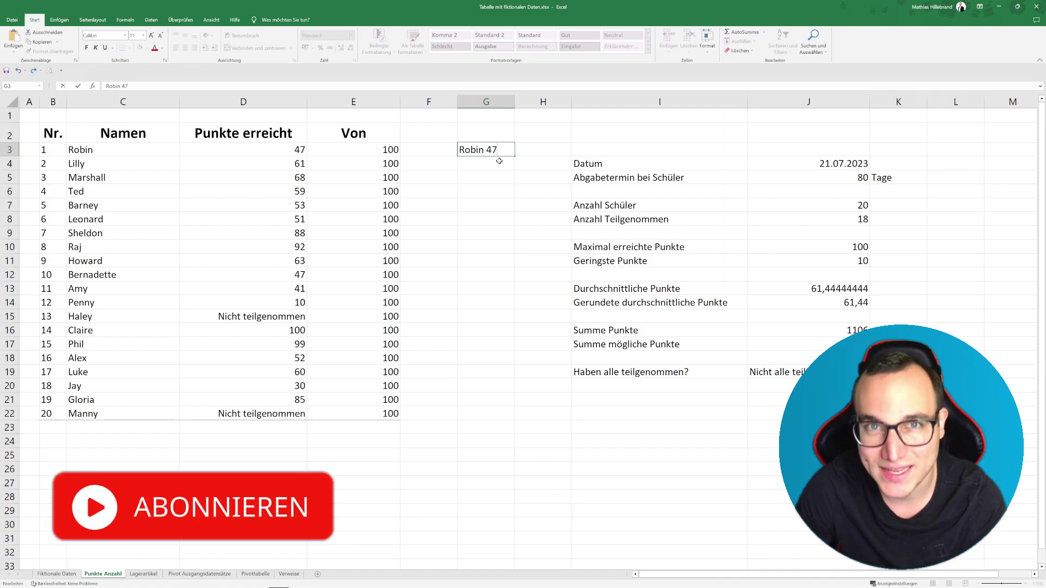
{"action": "key", "text": "ctrl+Return"}
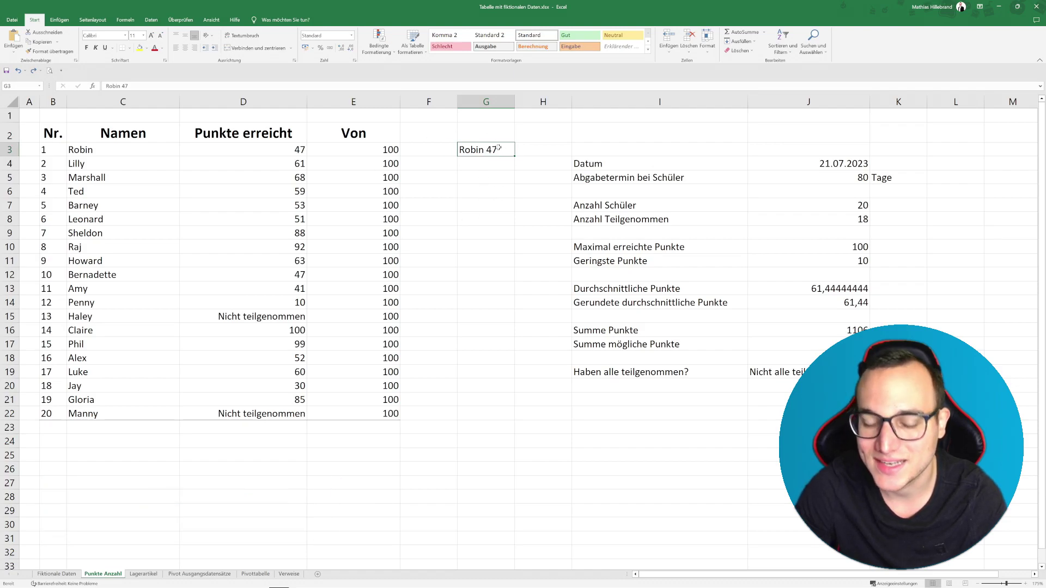
Step: Enter =VERKETTEN(C3;D3) in G3, which displays Robin47
{"action": "type", "text": "=VER"}
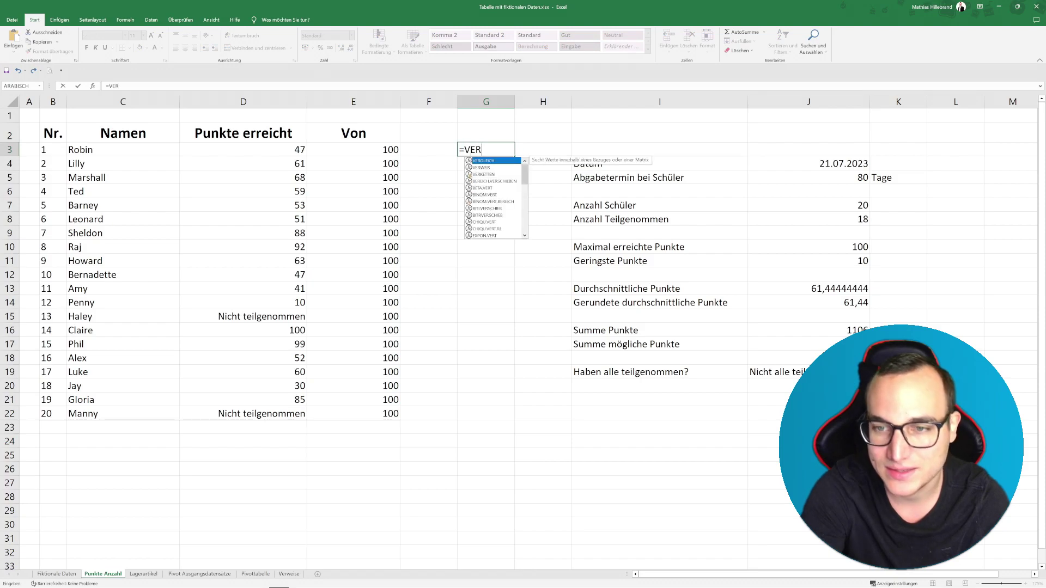
{"action": "type", "text": "KETTEN("}
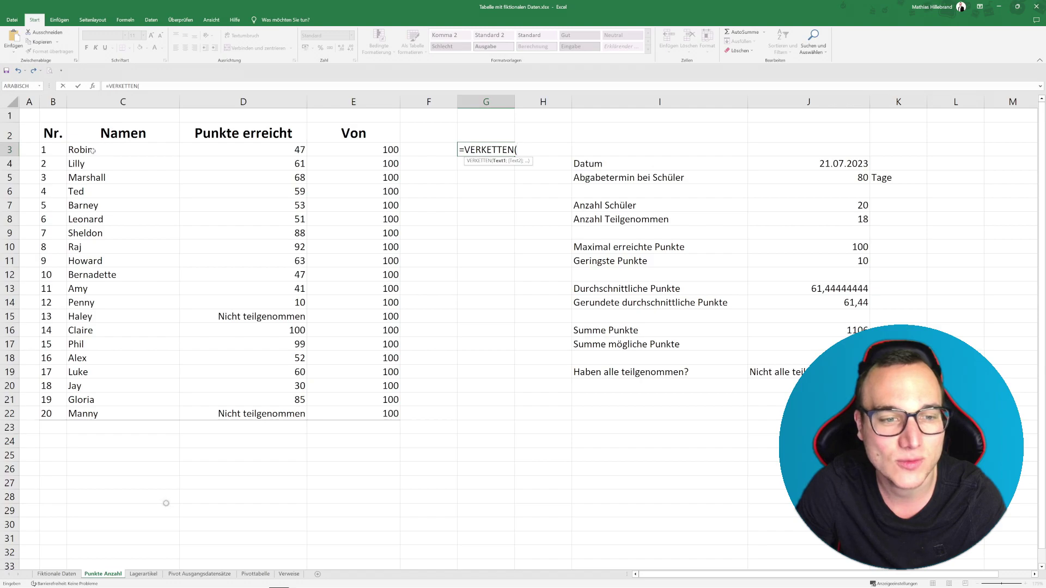
{"action": "left_click", "coordinate": [137, 150]}
{"action": "type", "text": ";"}
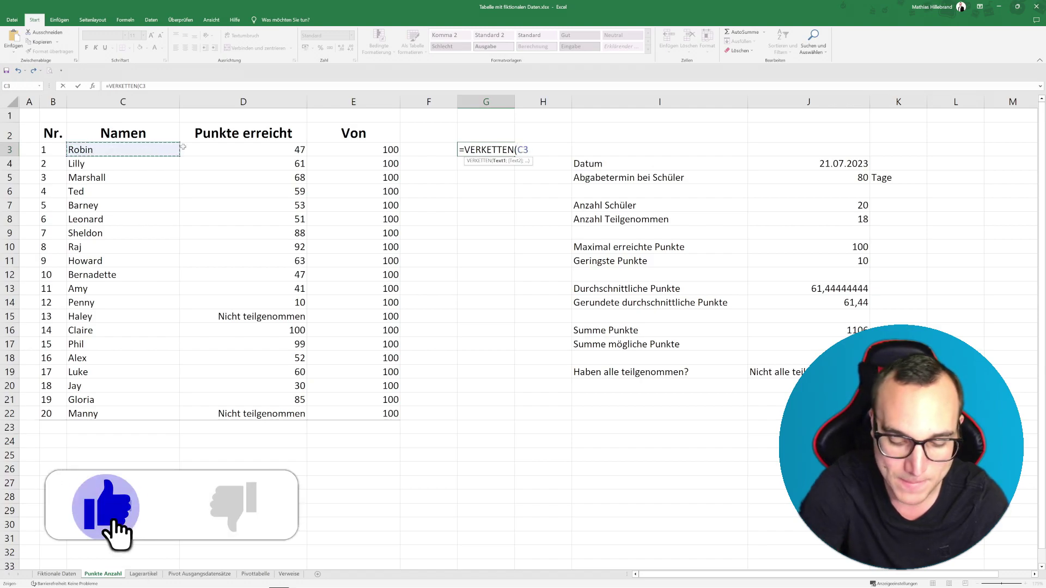
{"action": "left_click", "coordinate": [185, 148]}
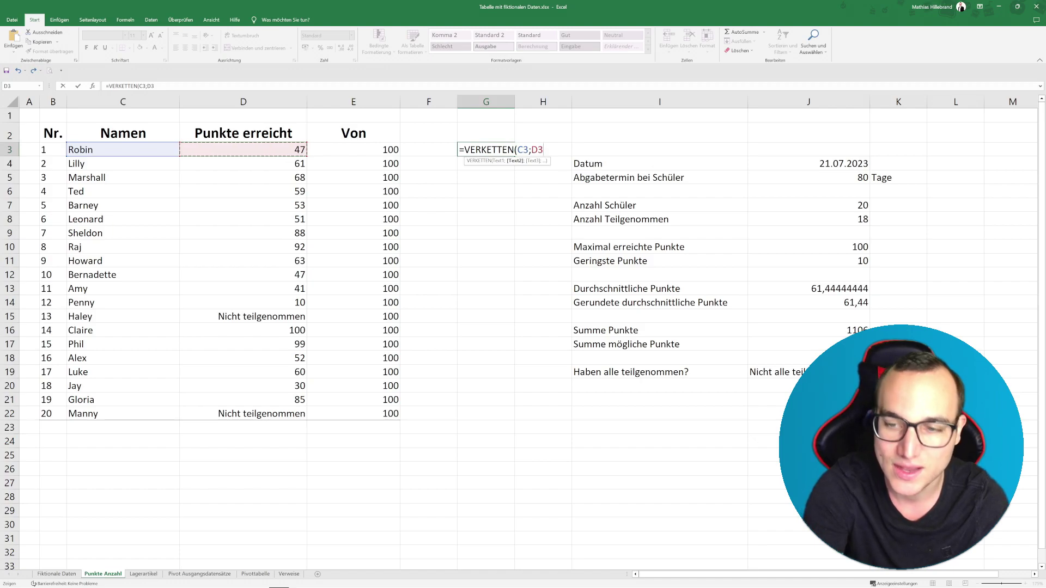
{"action": "type", "text": ")"}
{"action": "key", "text": "Return"}
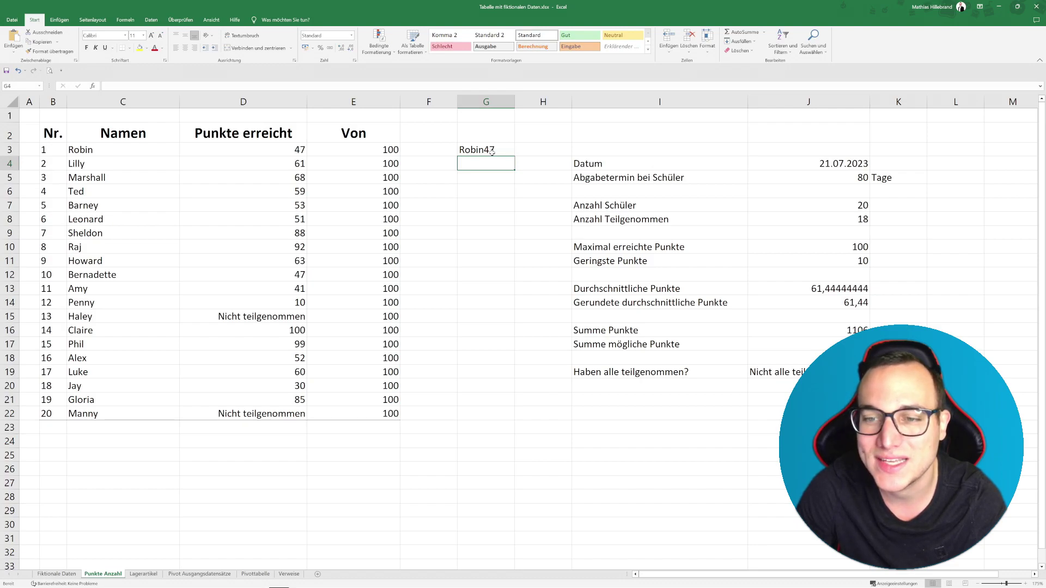
Step: Change G3's formula to =VERKETTEN(C3;" ";D3) so it displays 'Robin 47'
{"action": "double_click", "coordinate": [490, 149]}
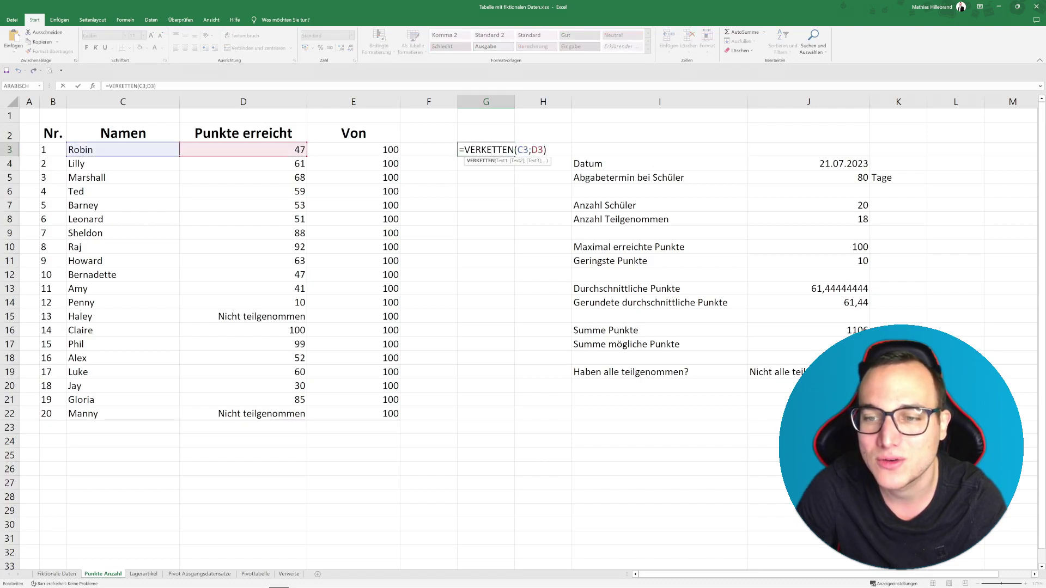
{"action": "type", "text": ";"}
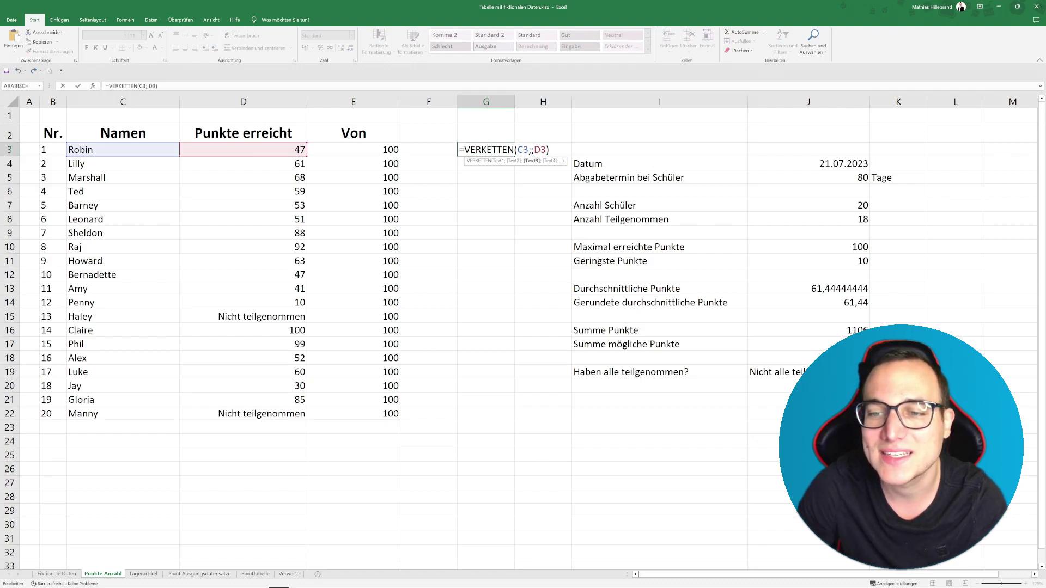
{"action": "key", "text": "Left"}
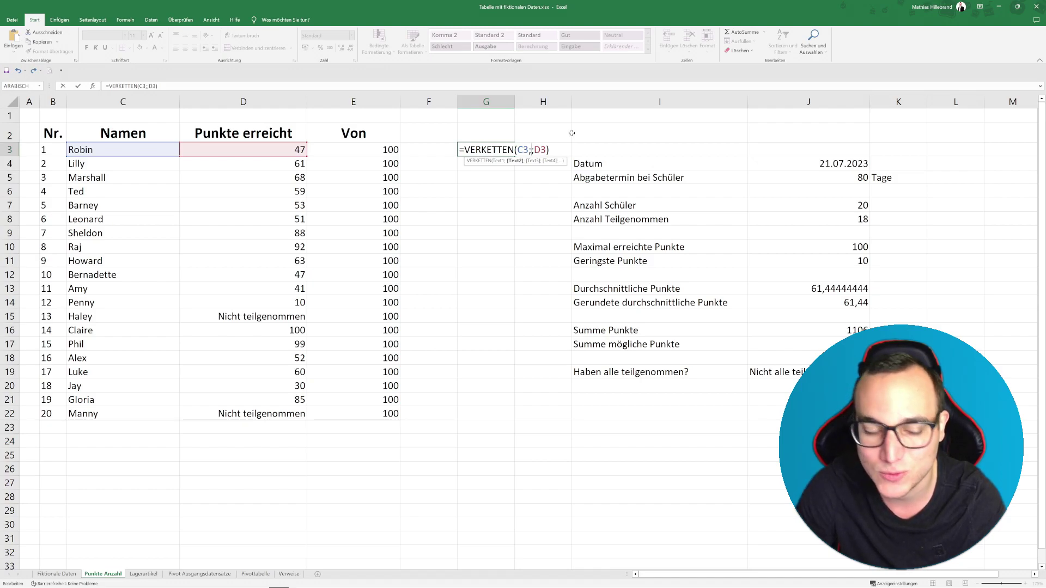
{"action": "type", "text": "\""}
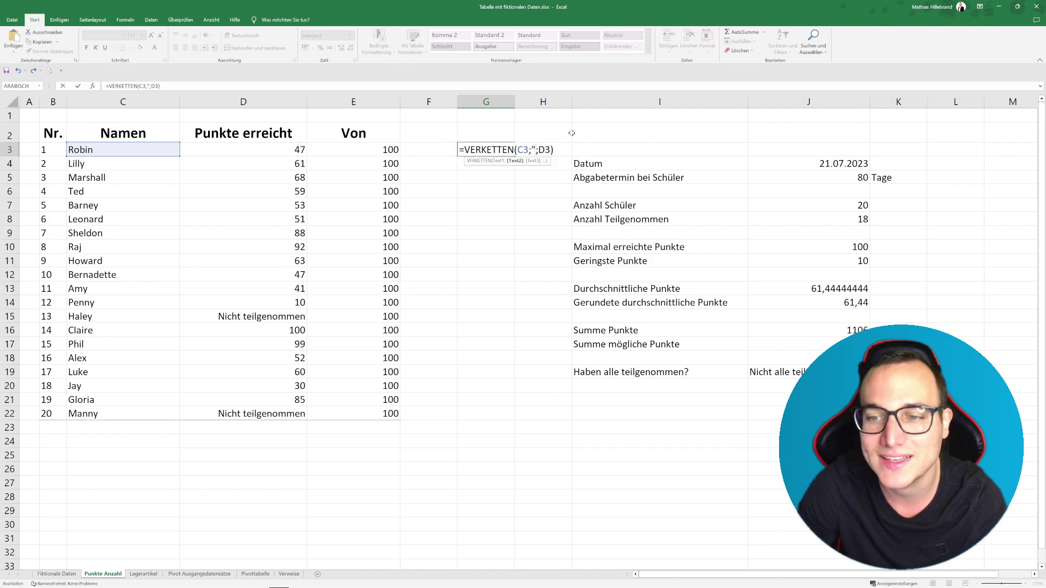
{"action": "type", "text": " \""}
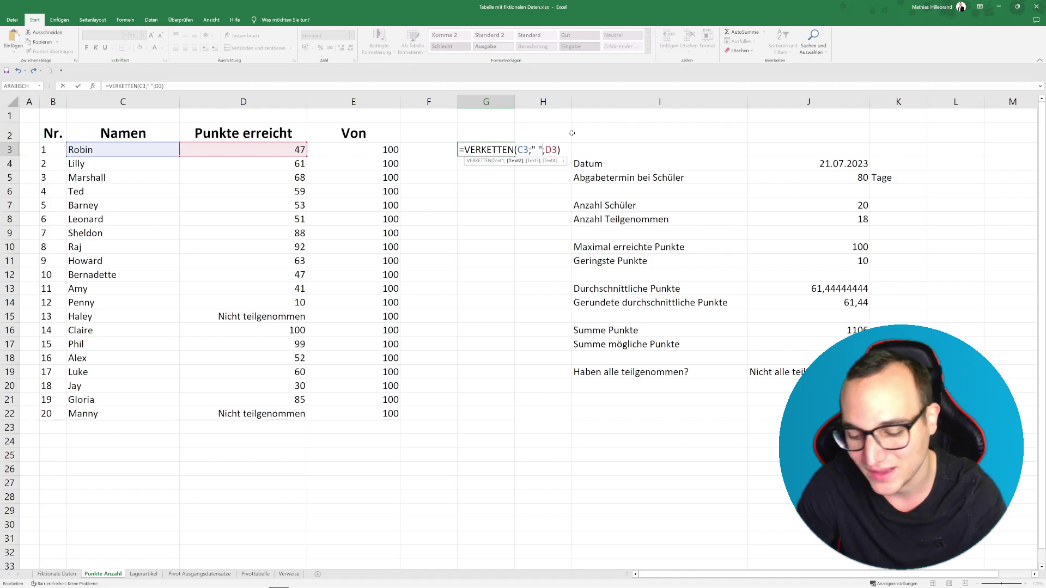
{"action": "key", "text": "Return"}
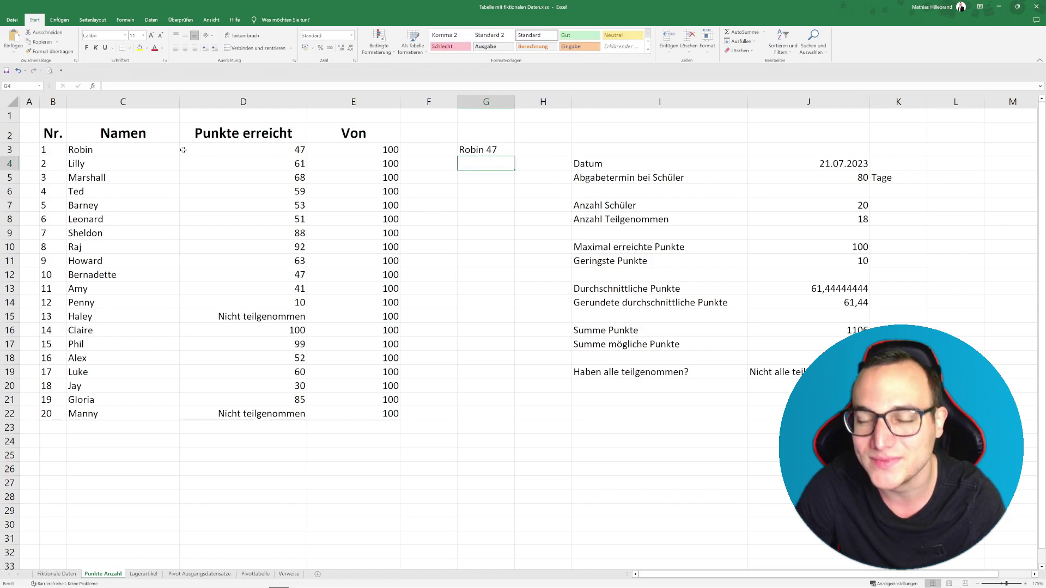
Step: Fill G3's VERKETTEN formula down to G22 and widen column G to fit the entries
{"action": "left_click", "coordinate": [504, 152]}
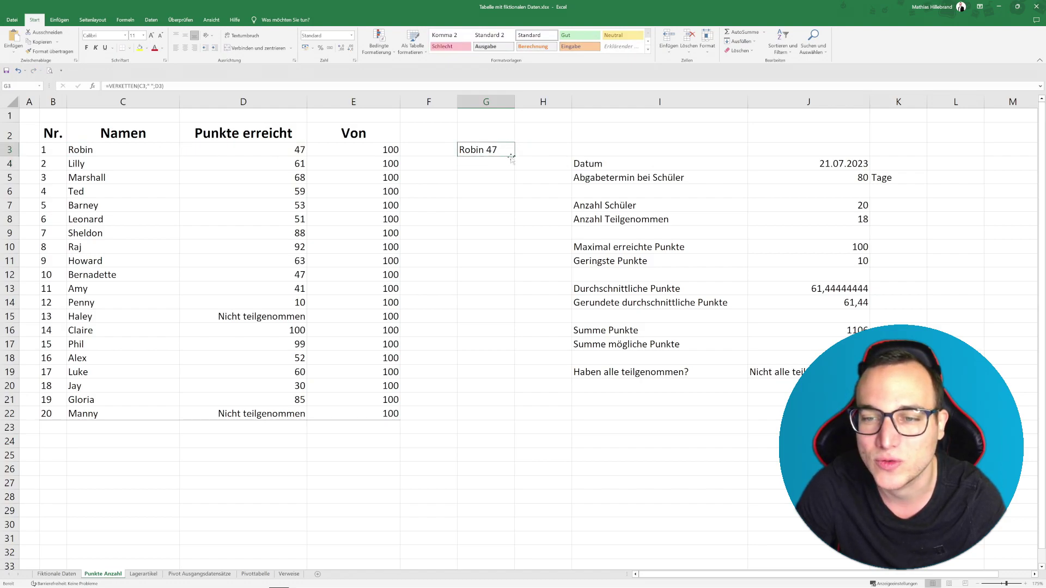
{"action": "left_click_drag", "start_coordinate": [514, 158], "coordinate": [495, 420]}
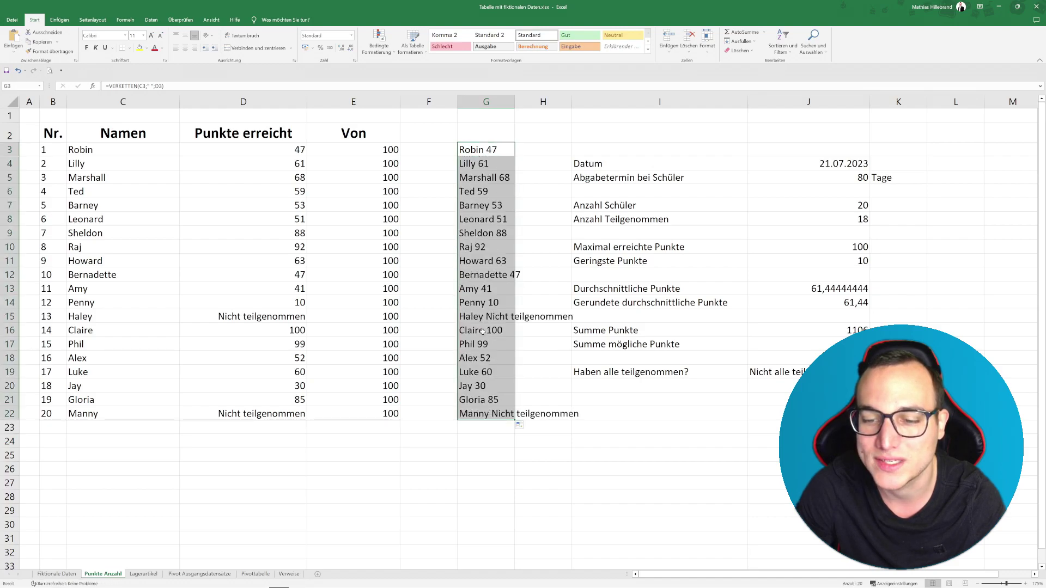
{"action": "left_click_drag", "start_coordinate": [515, 102], "coordinate": [581, 109]}
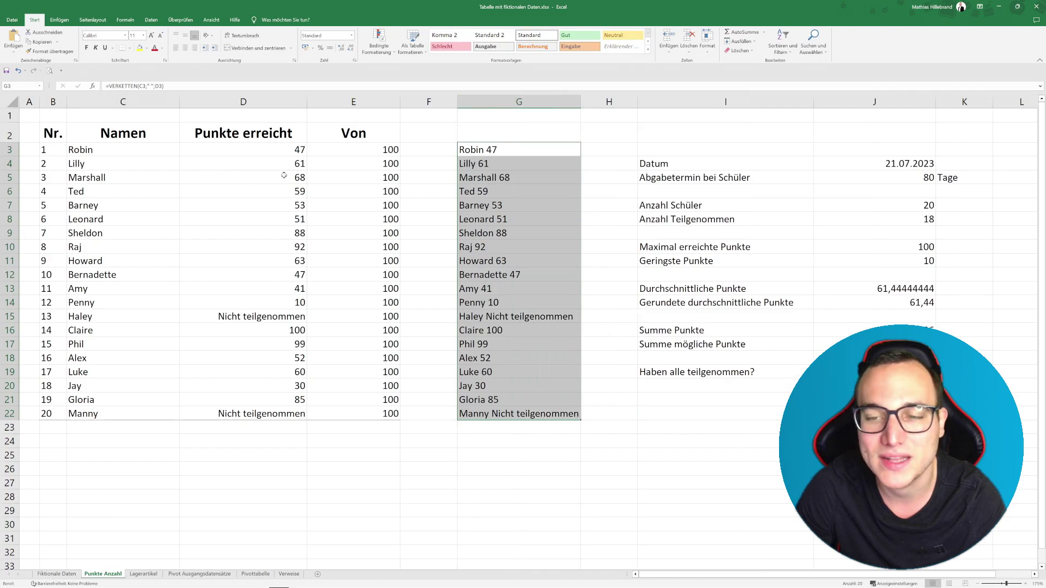